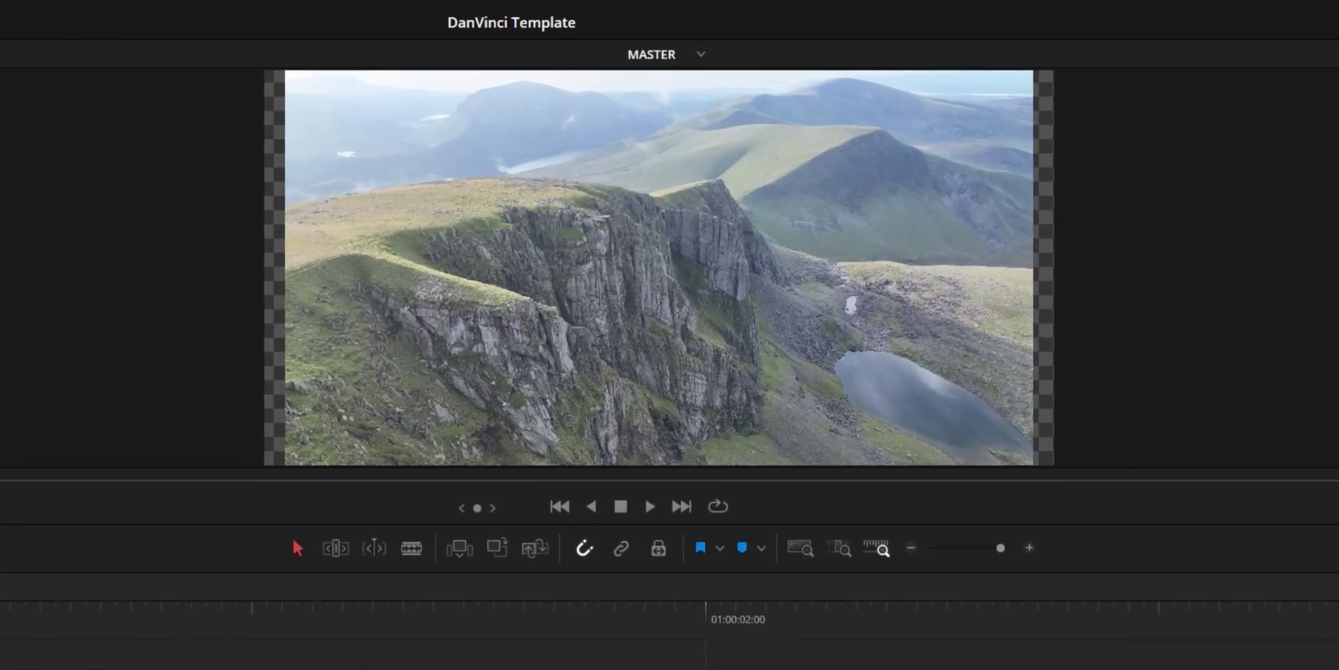
Step: Preview the drone clip, then push its saturation up to about 89.6 on the Color page
key(space)
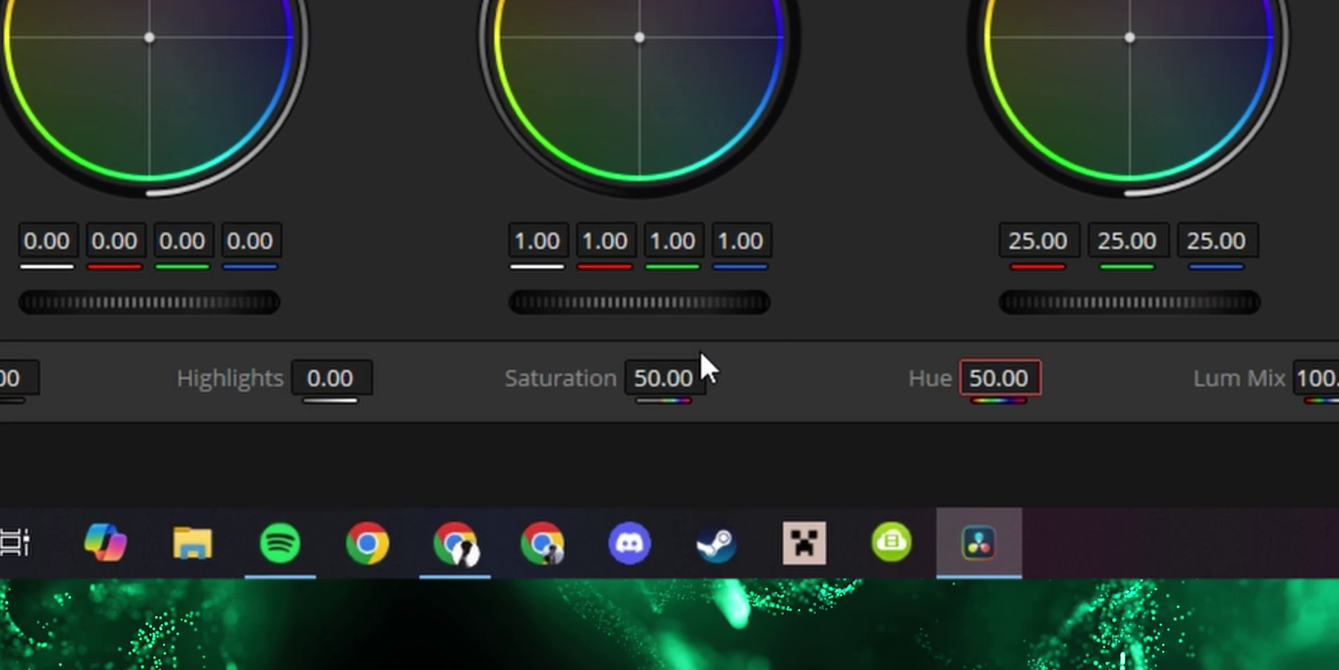
drag(382, 648, 386, 652)
drag(748, 350, 749, 350)
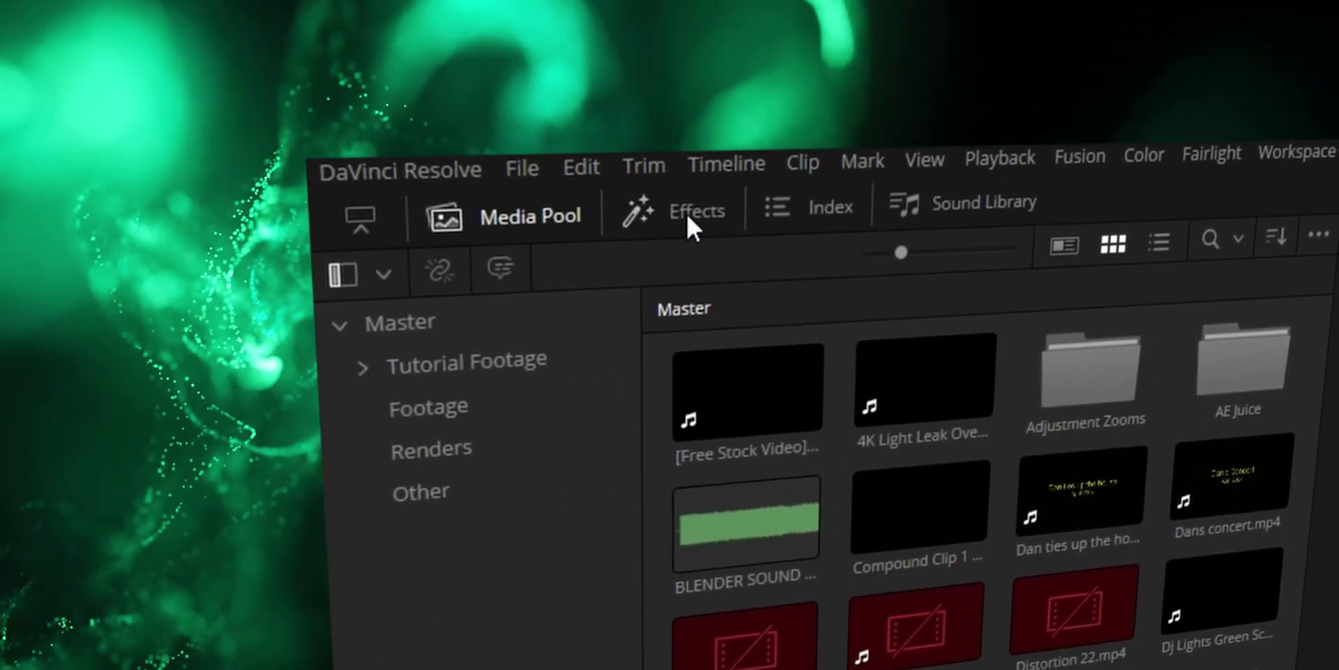
Step: Find Analog Damage by searching 'an' in Effects, drop it onto the V1 drone clip, and preview
click(690, 218)
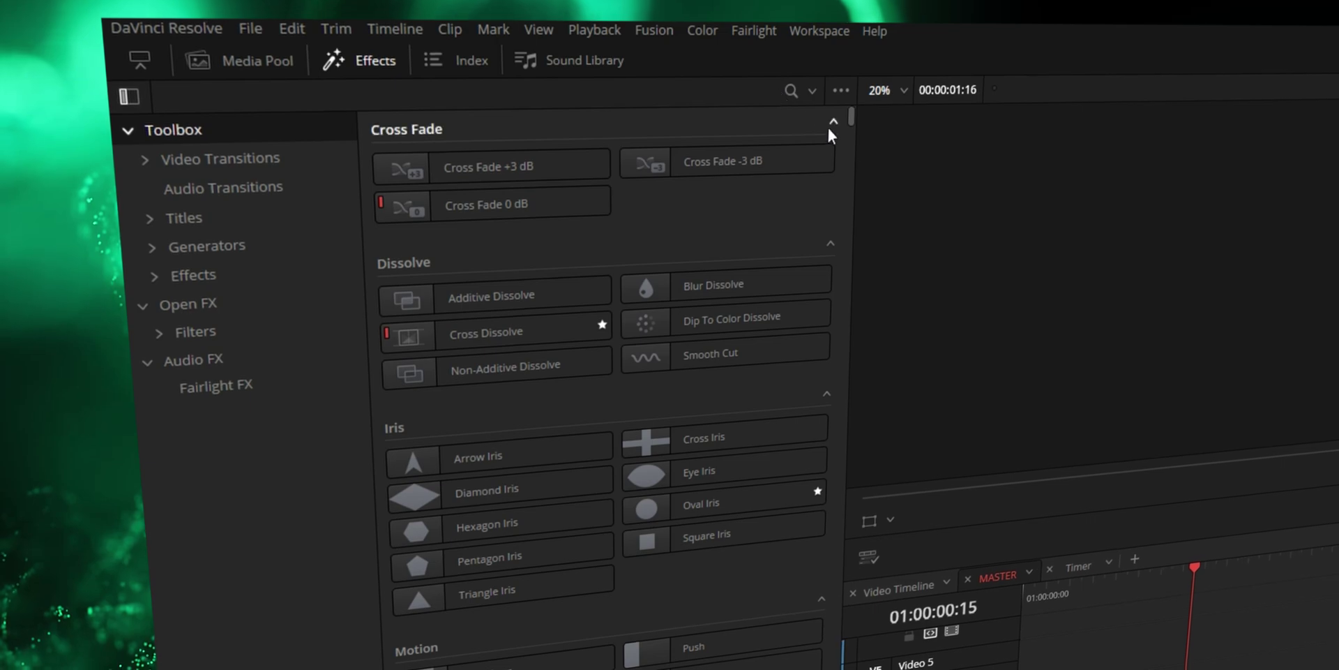
click(791, 91)
text(analog)
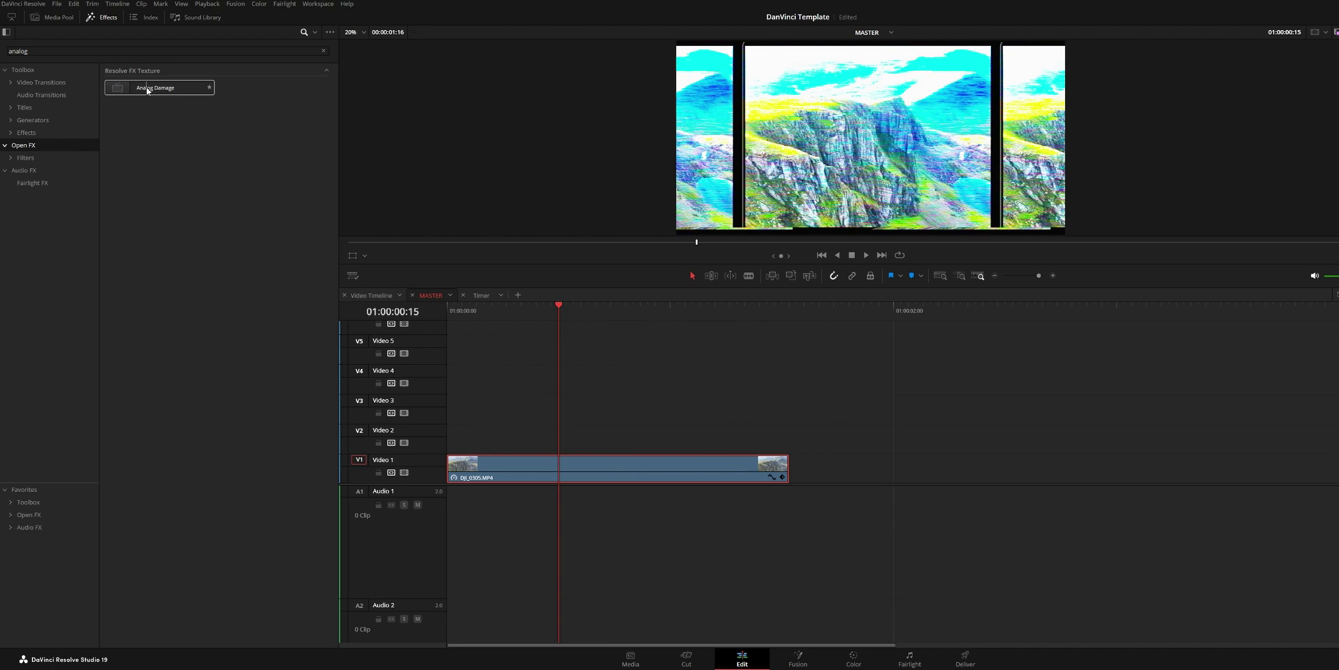
drag(147, 90, 579, 466)
key(space)
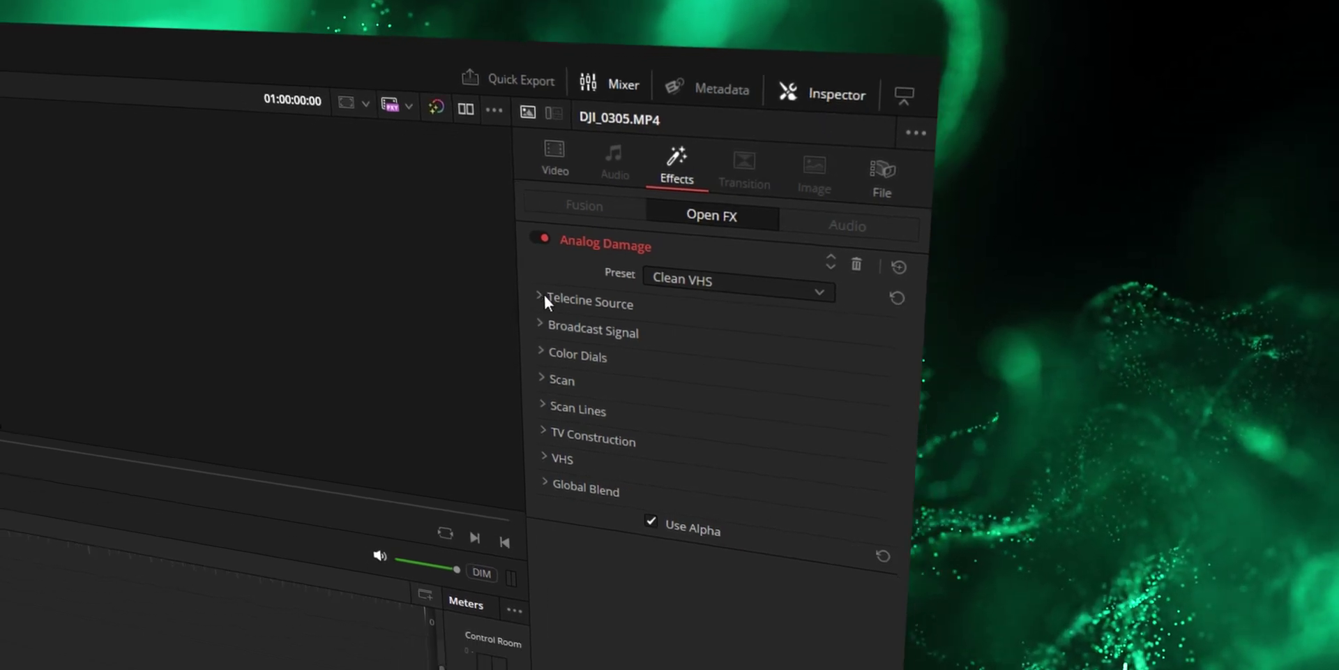
Step: Expand Telecine Source and the other Analog Damage groups, then show the Preset list
click(537, 317)
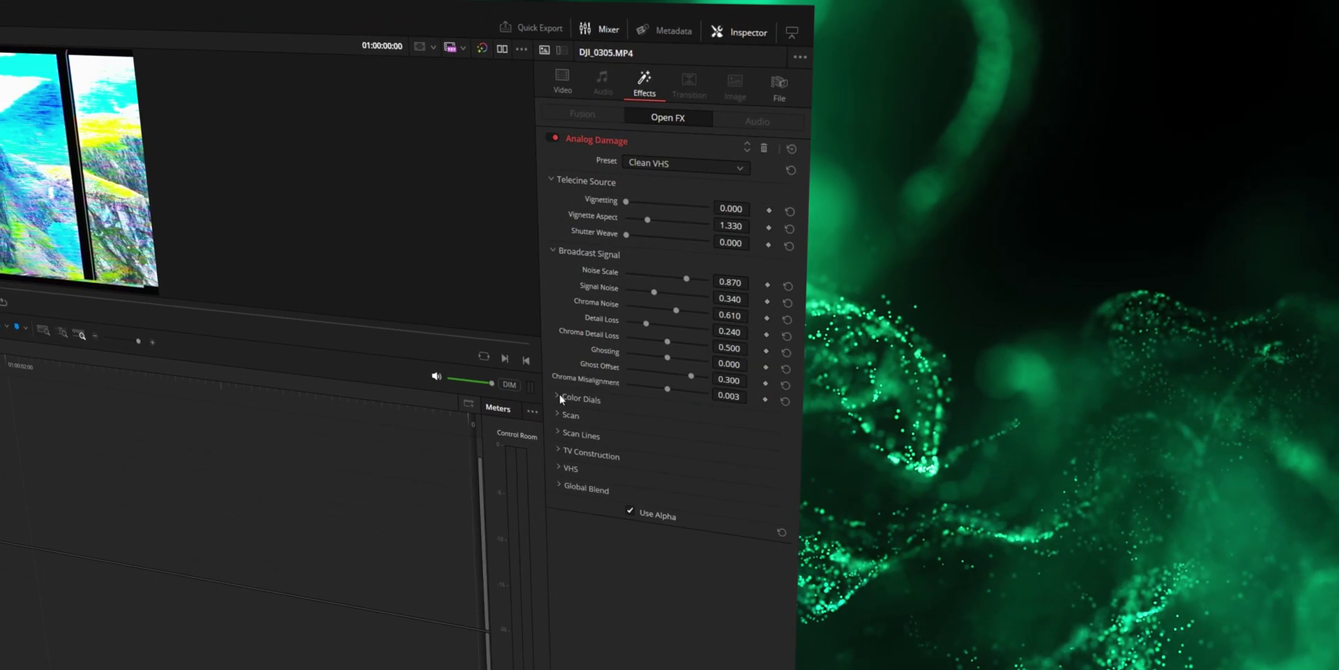
click(561, 495)
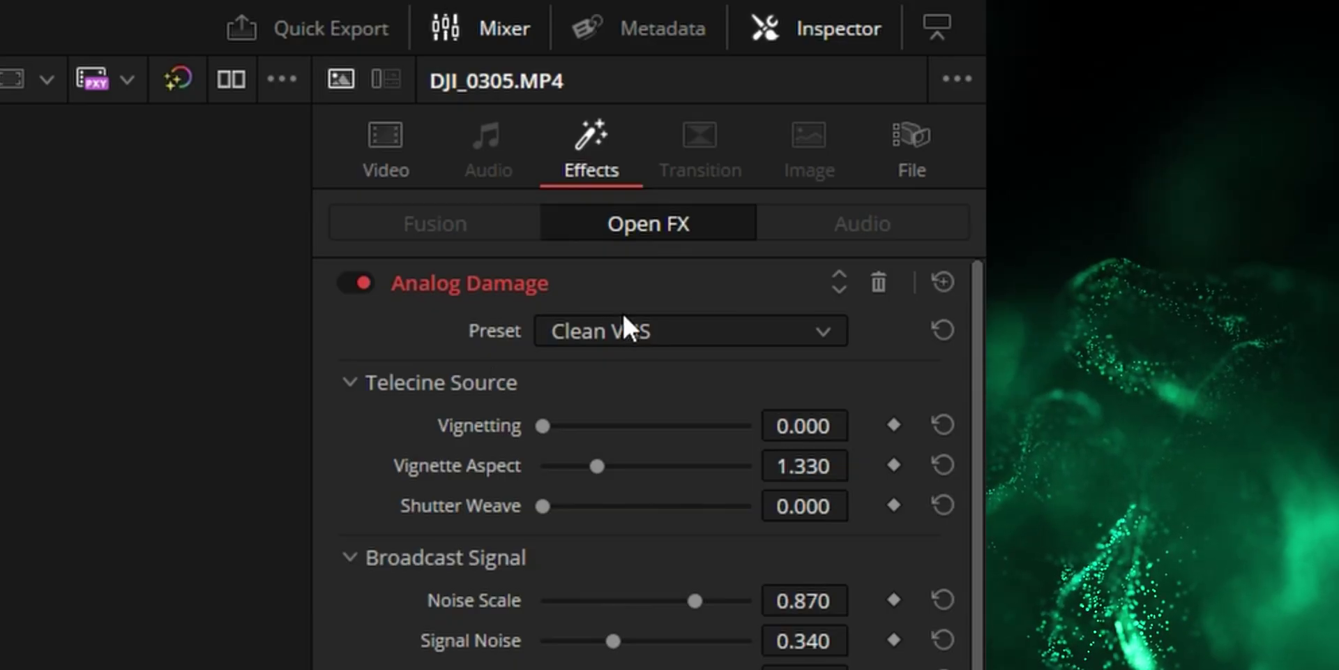
click(673, 332)
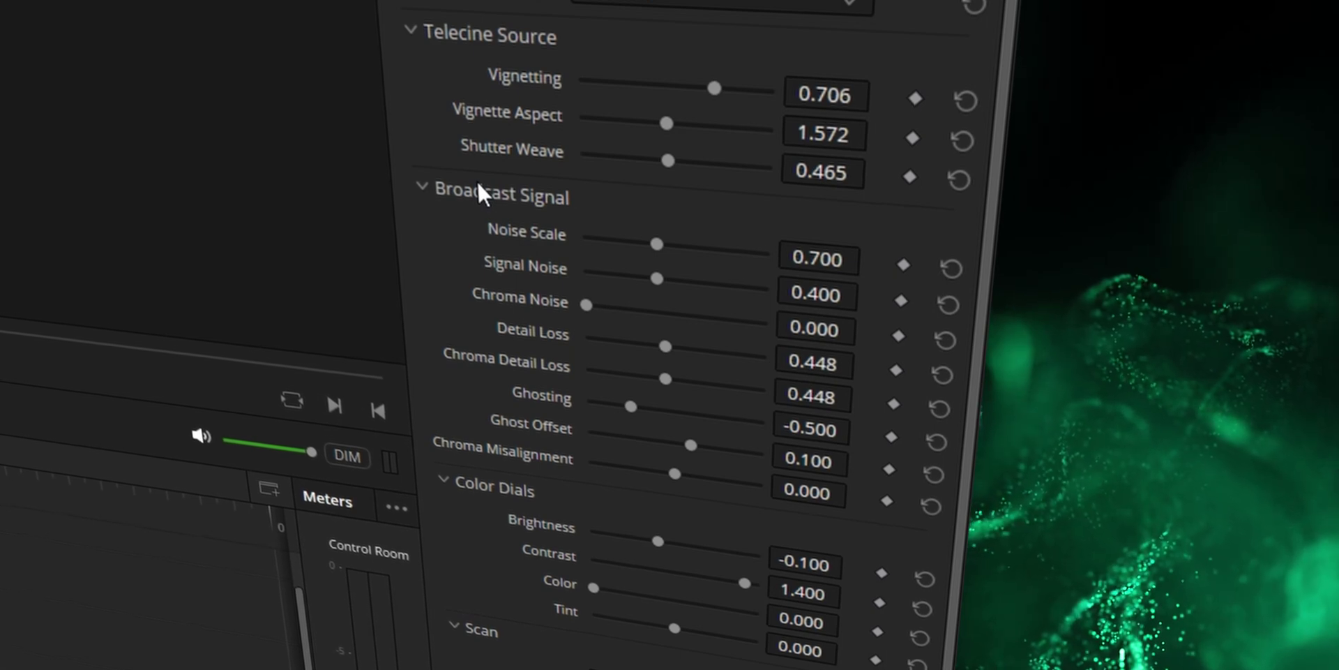
Step: Raise Analog Damage Brightness under Color Dials from -0.407 to 0.073
mouse_move(549, 276)
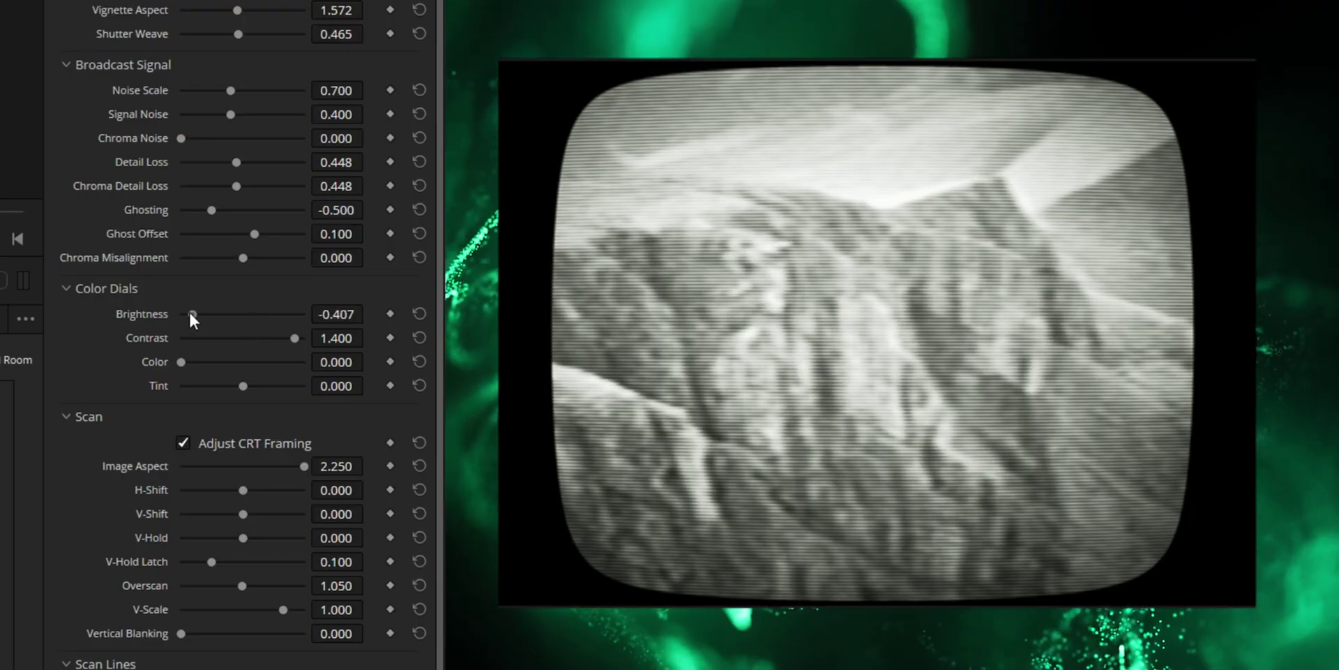
drag(191, 314, 252, 322)
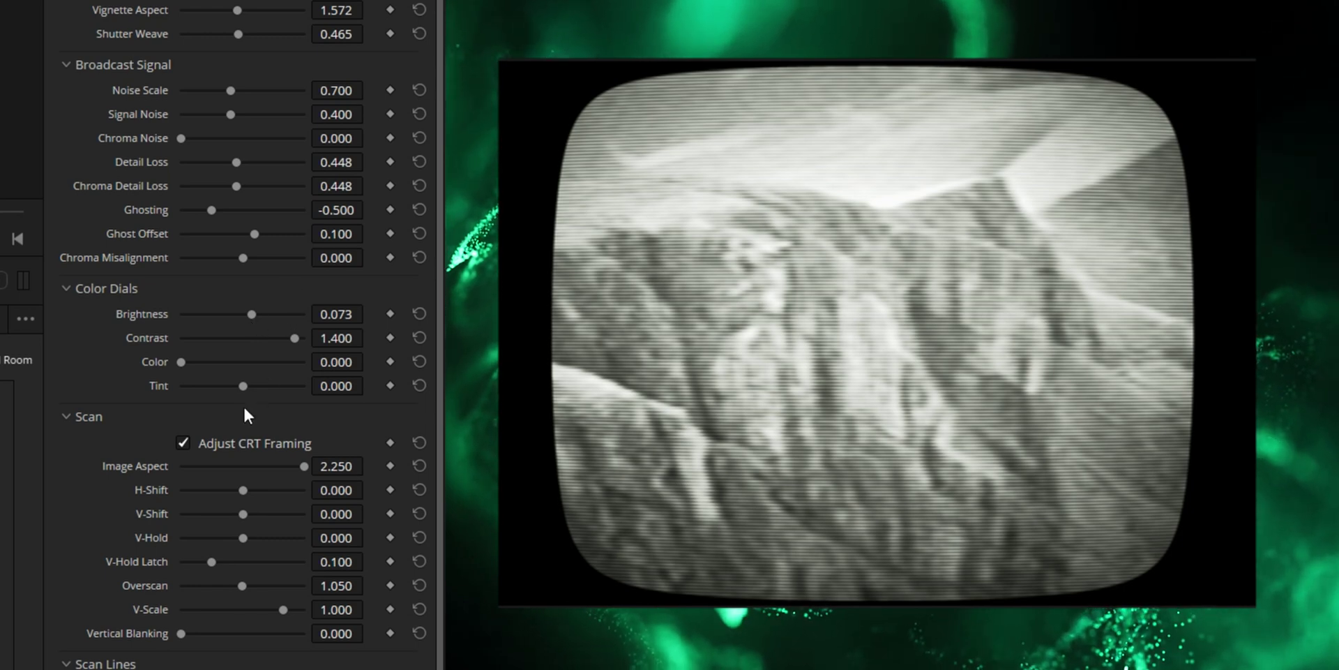
Step: Drag the Scan V-Hold slider to roll the picture, leaving it near -0.008
scroll(237, 426, down, 5)
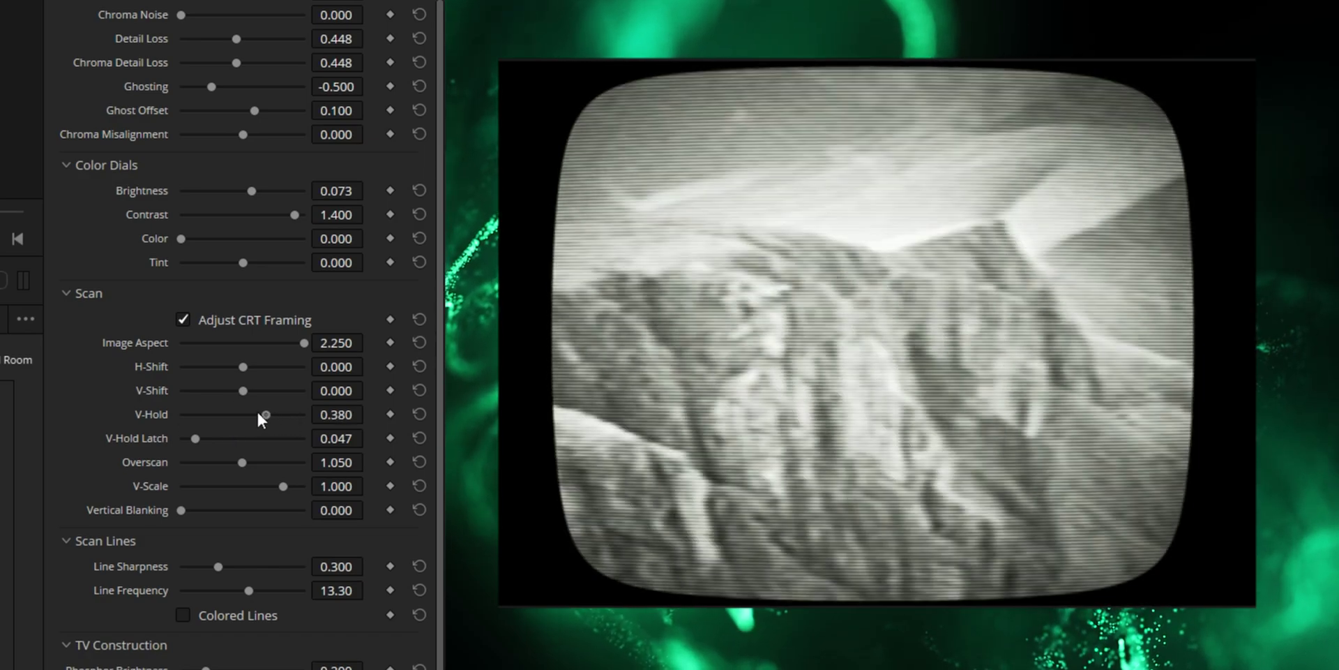
mouse_move(244, 415)
mouse_down()
mouse_move(208, 424)
mouse_move(286, 421)
mouse_move(242, 416)
mouse_up()
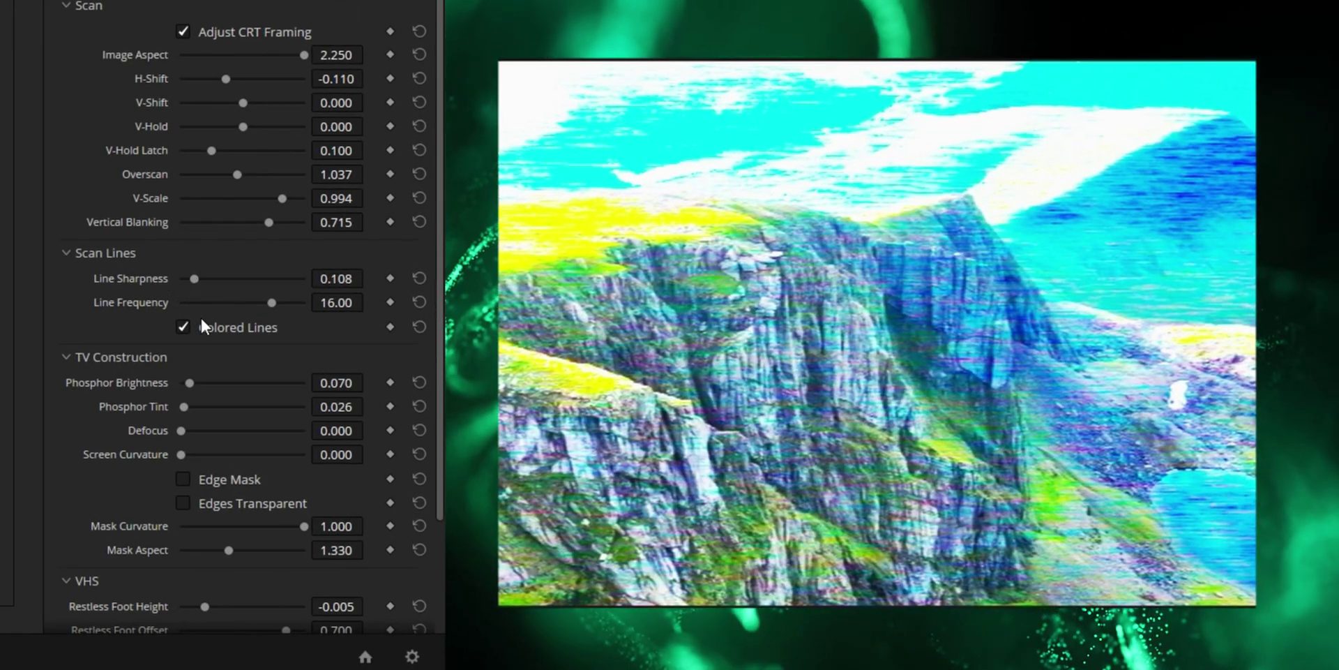
Step: Drag Scan Lines Line Sharpness up to about 0.512
drag(199, 286, 248, 291)
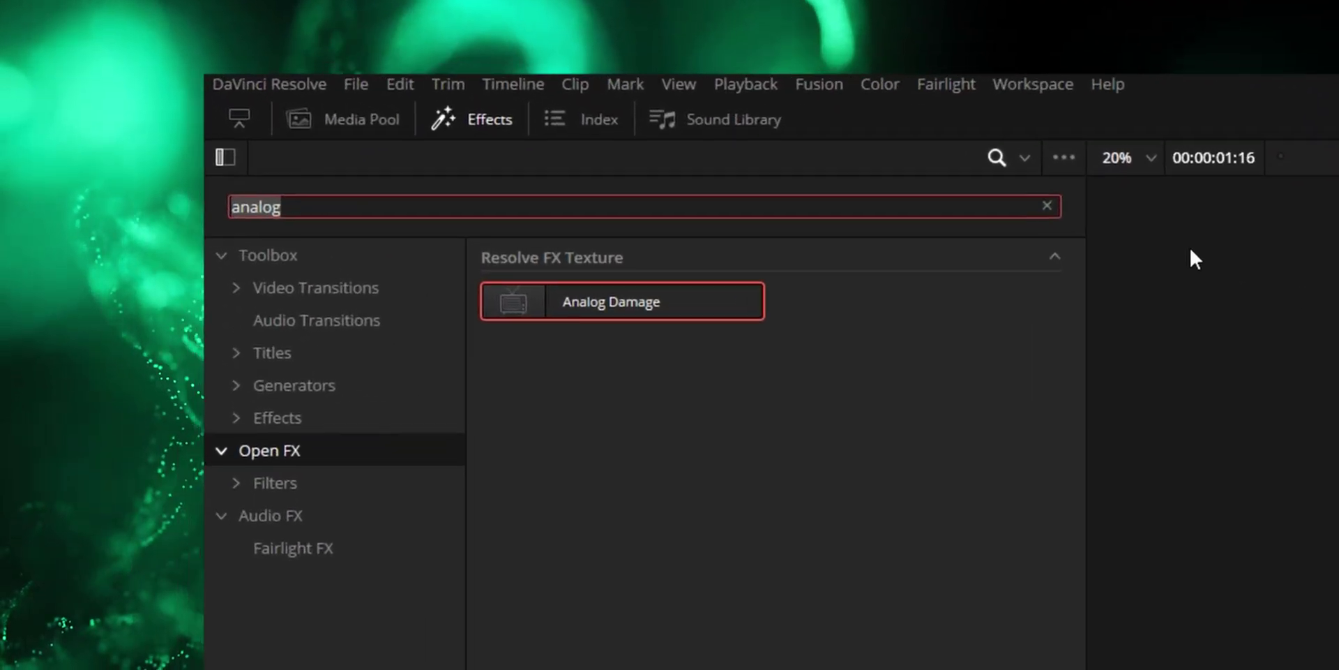
Step: Search Effects for 'adjust' and drop an Adjustment Clip onto V2 above the drone clip
key(BackSpace)
key(BackSpace)
key(BackSpace)
key(BackSpace)
key(BackSpace)
key(BackSpace)
text(adjust)
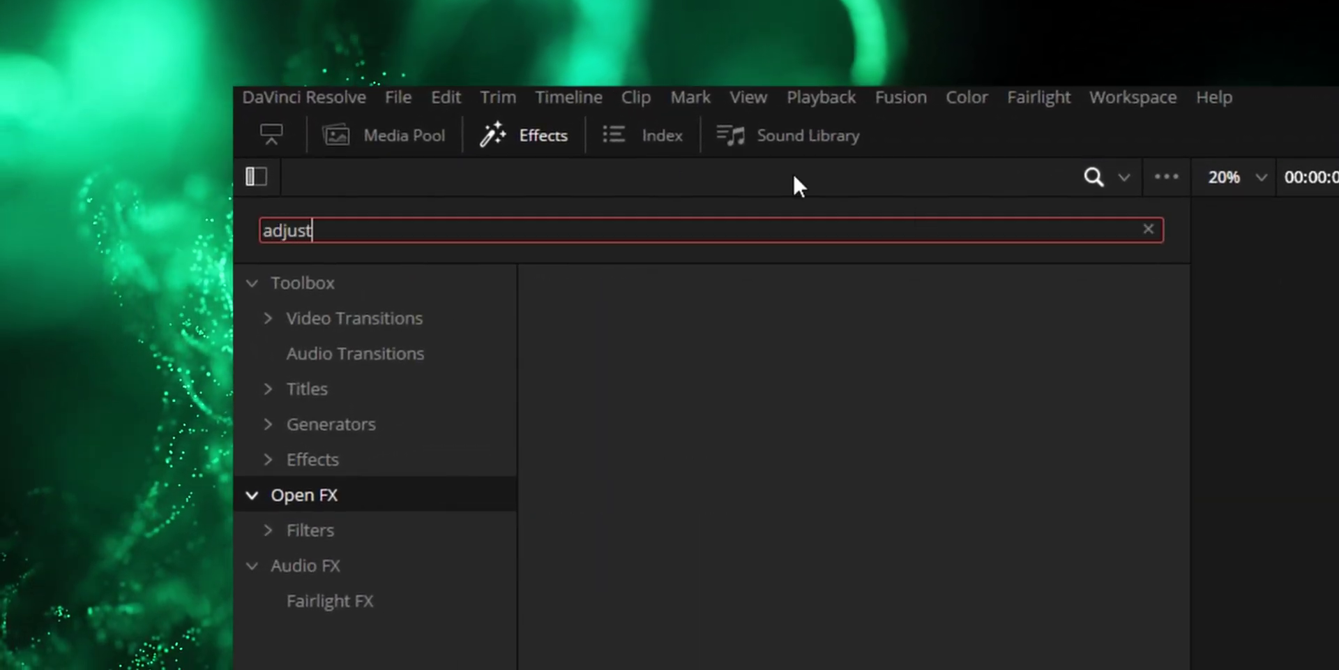
drag(675, 336, 649, 325)
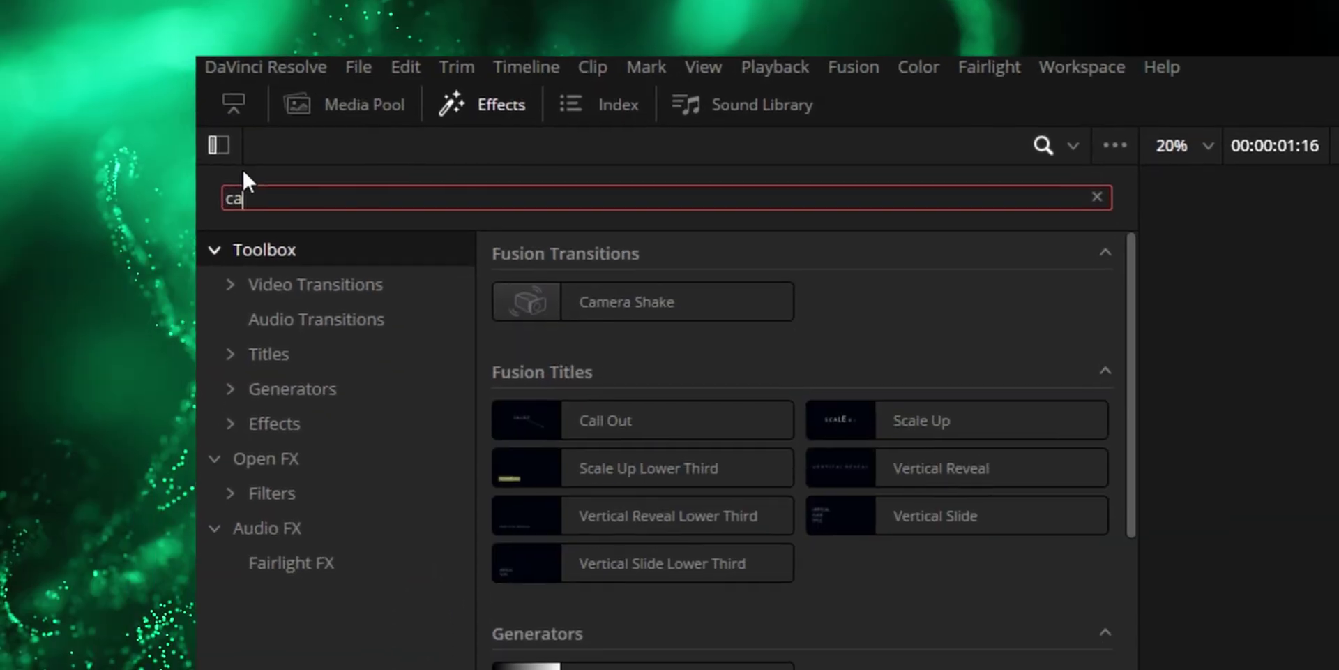
Step: Apply Camera Shake from Open FX to the adjustment clip, with Motion Scale 0.202 and Speed Scale 0.310
text(mera)
click(276, 458)
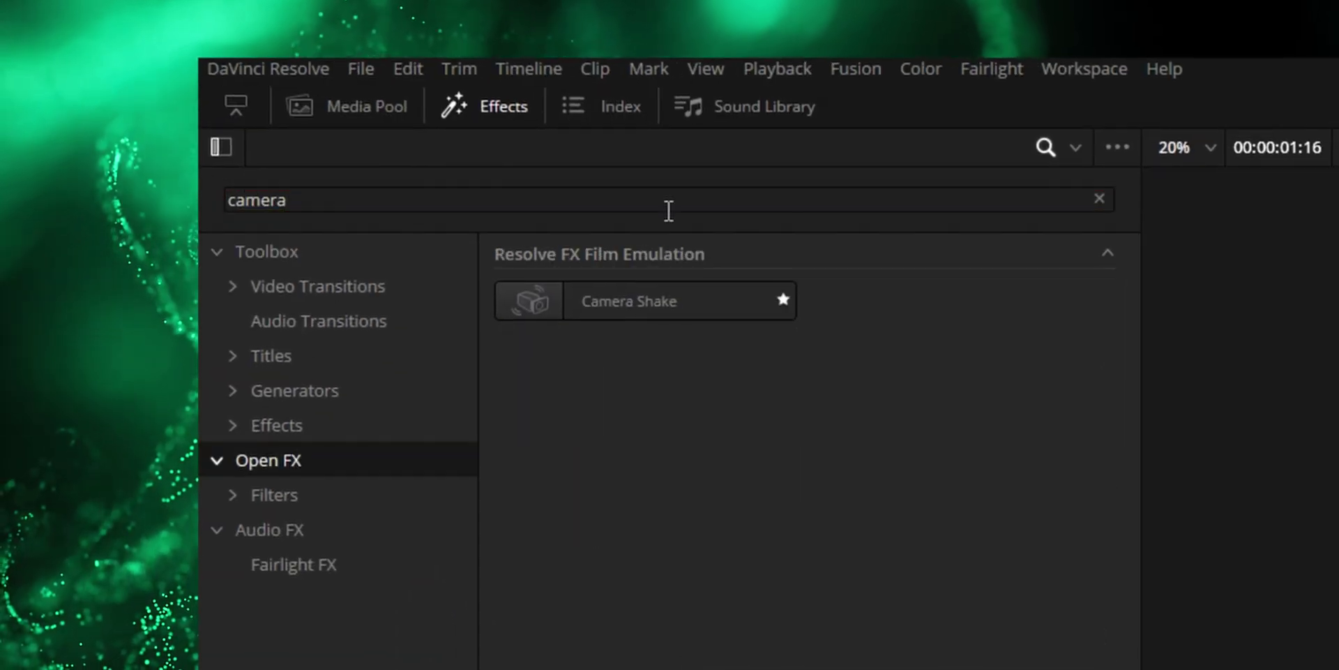
drag(714, 324, 666, 376)
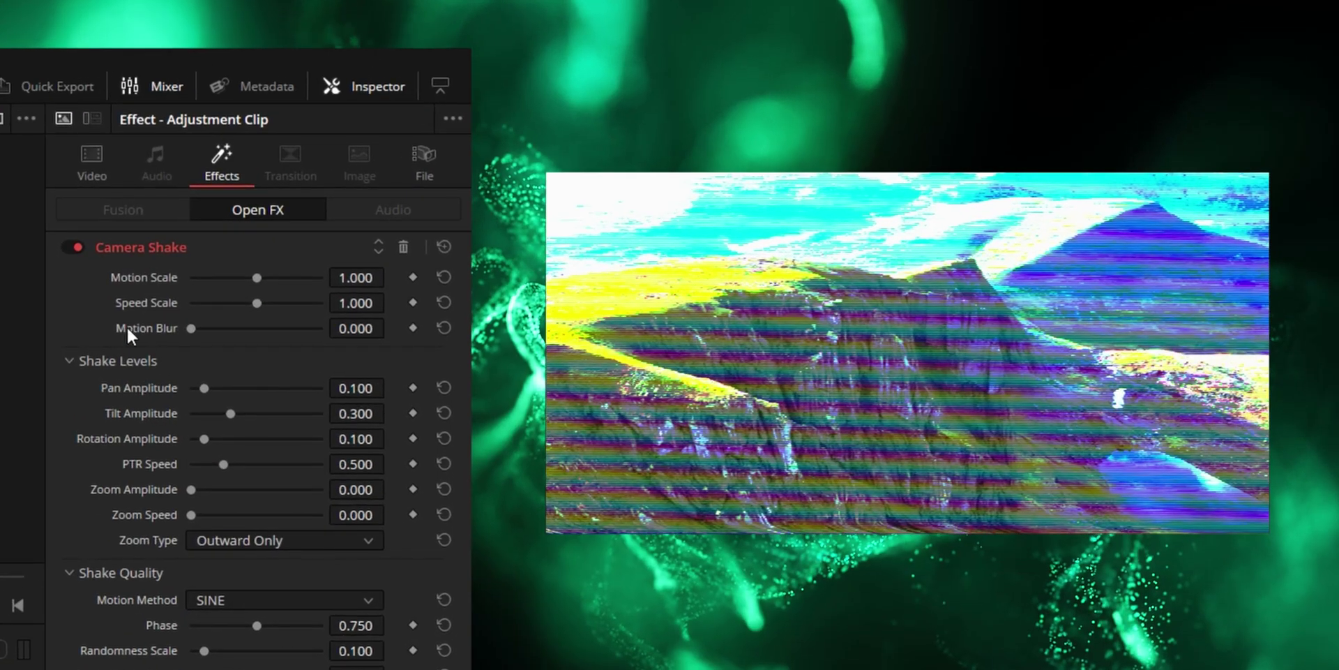
drag(251, 278, 212, 278)
drag(257, 303, 203, 274)
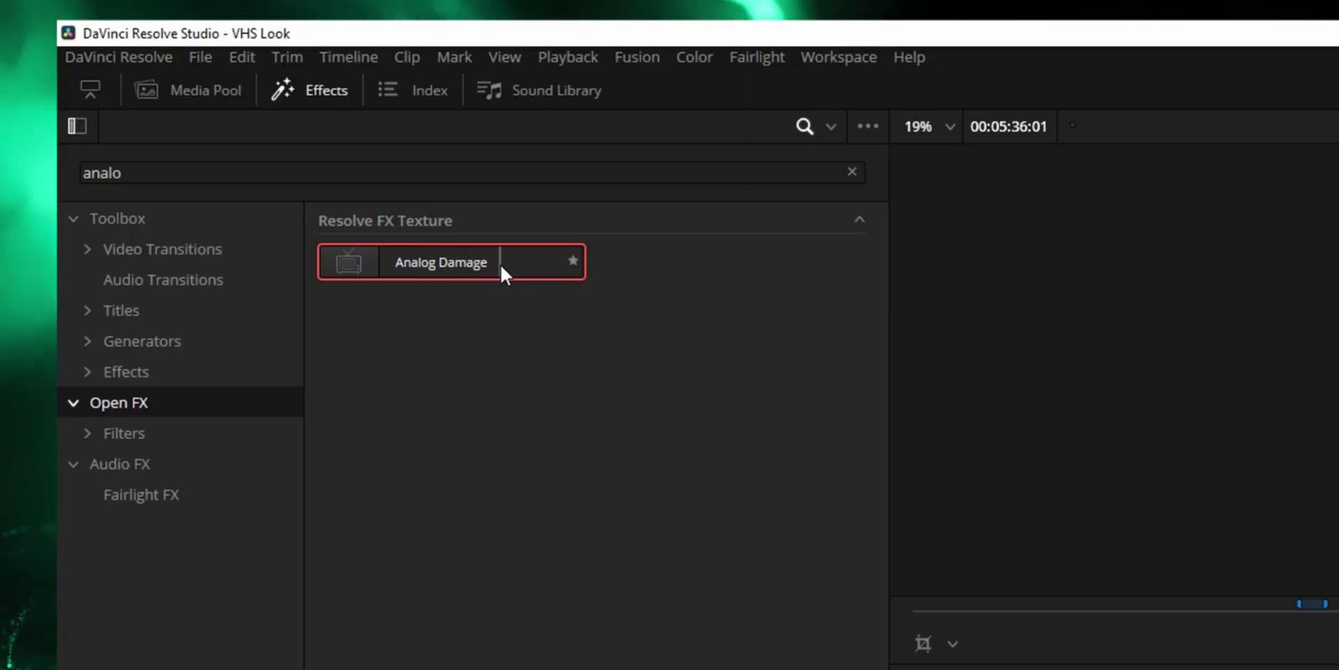
Step: Drop Analog Damage on the adjustment clip, extend it to about 01:04:38, and preview at 01:04:33:23
drag(500, 264, 1338, 669)
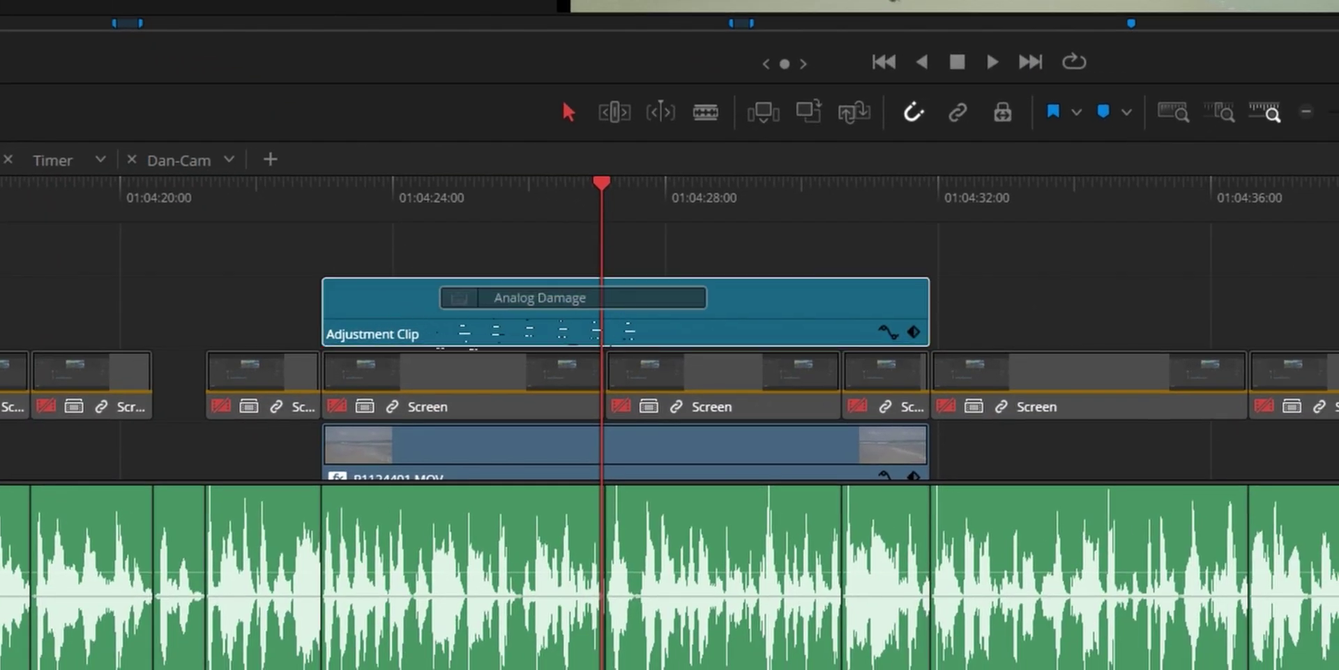
drag(571, 307, 634, 316)
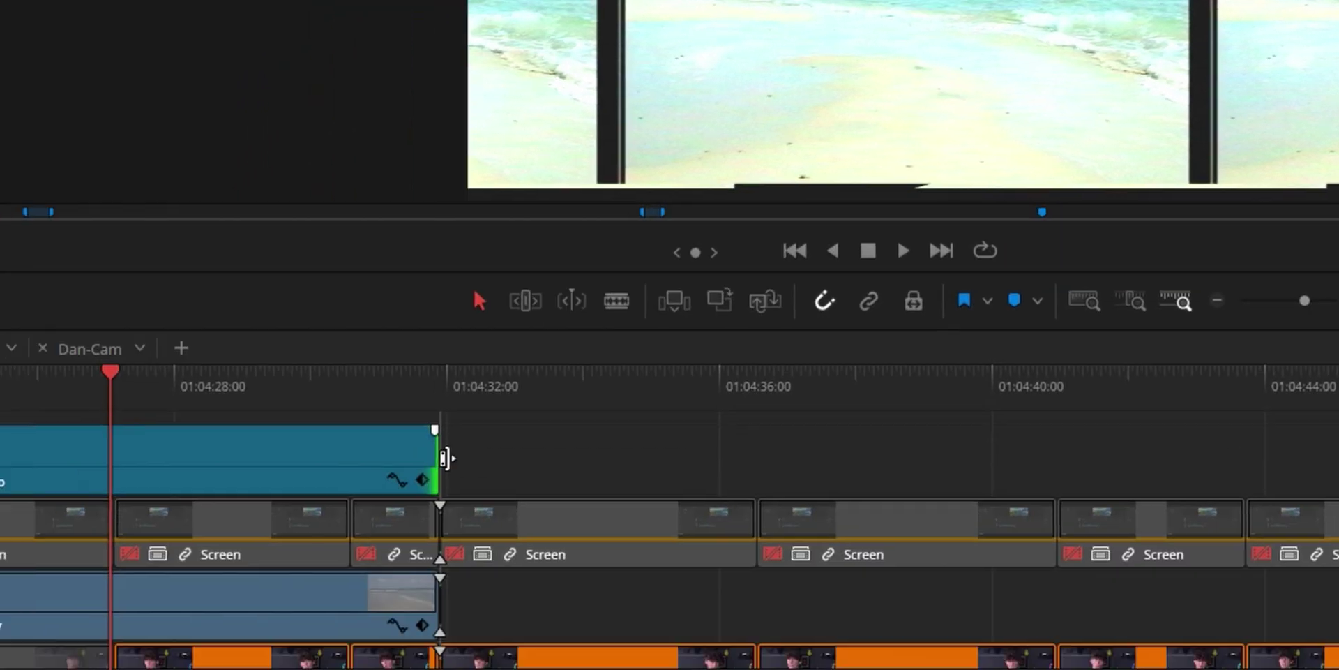
drag(207, 669, 667, 669)
click(673, 234)
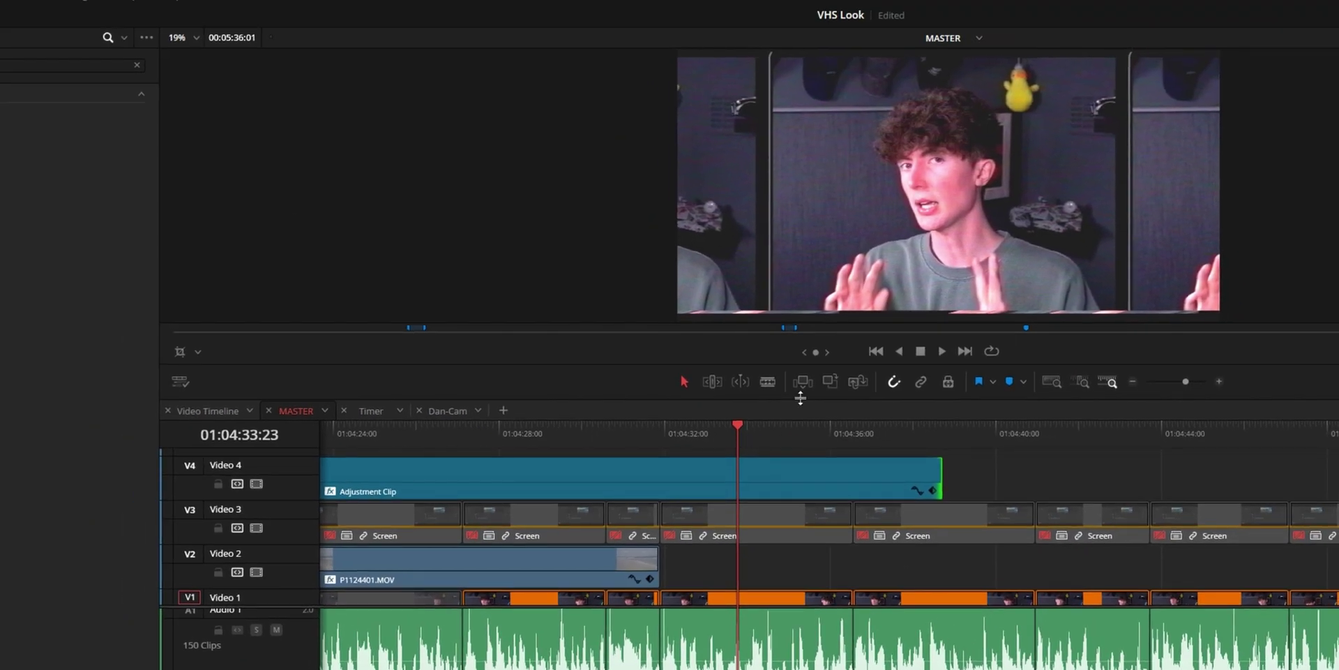